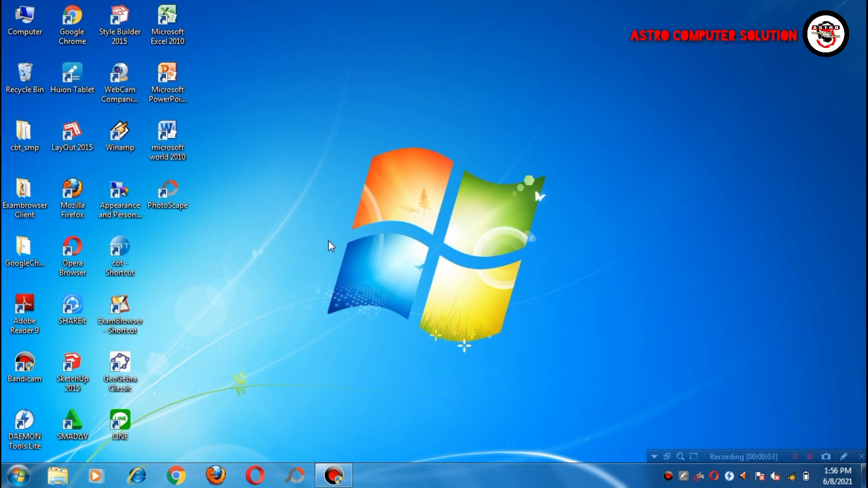
right_click(291, 171)
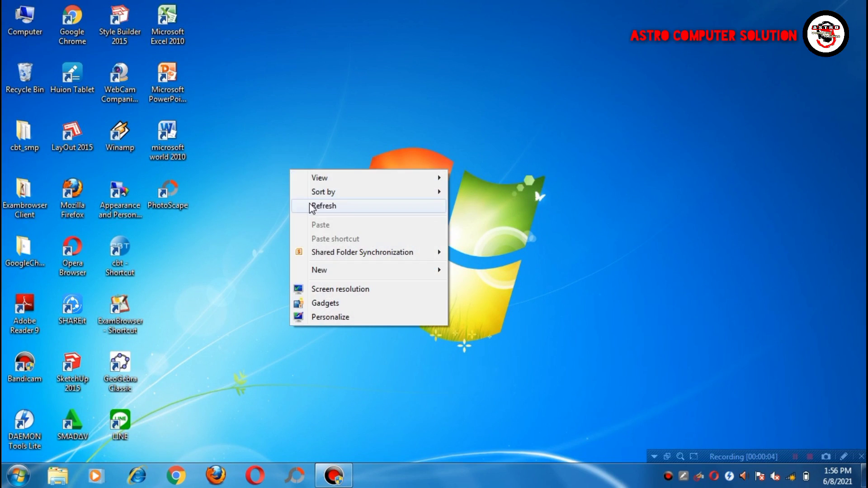
click(310, 206)
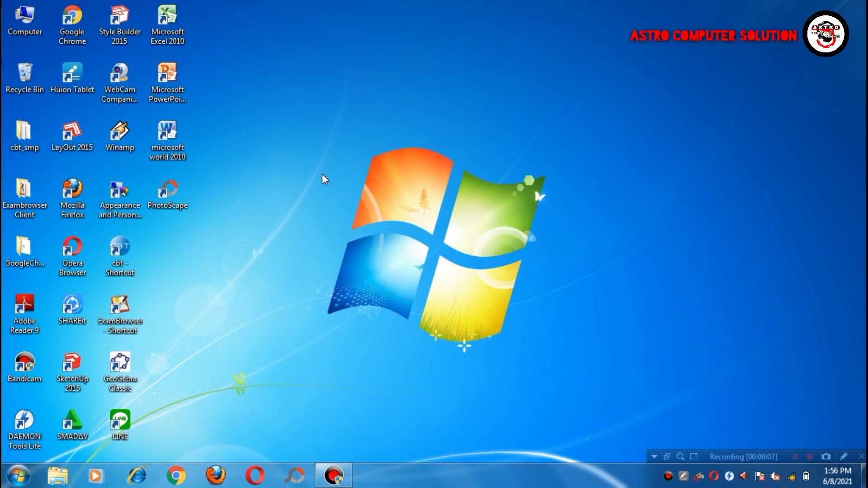
right_click(261, 113)
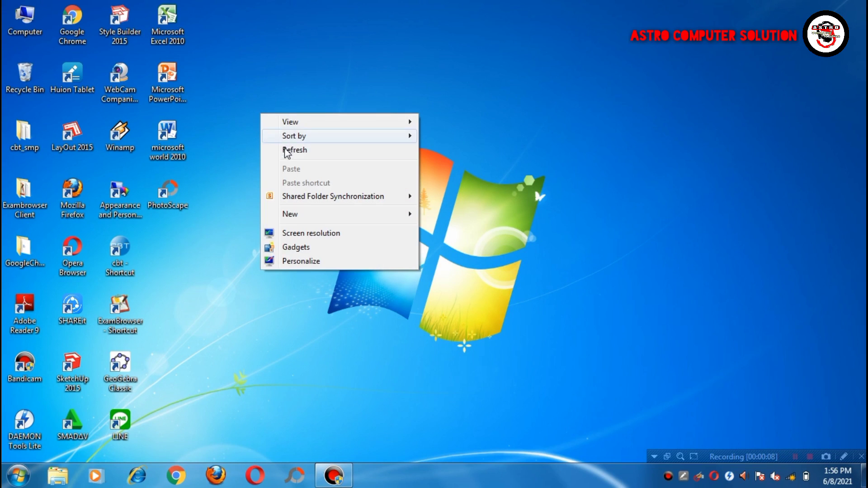
click(286, 152)
right_click(257, 134)
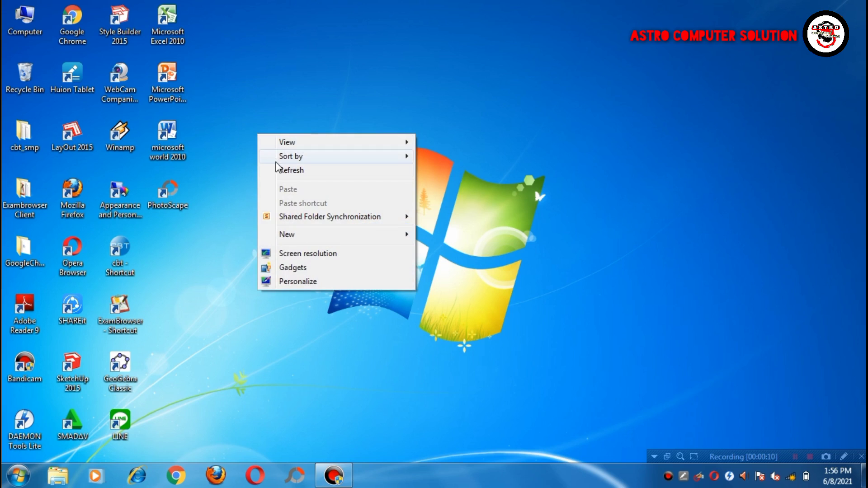
click(279, 171)
right_click(277, 162)
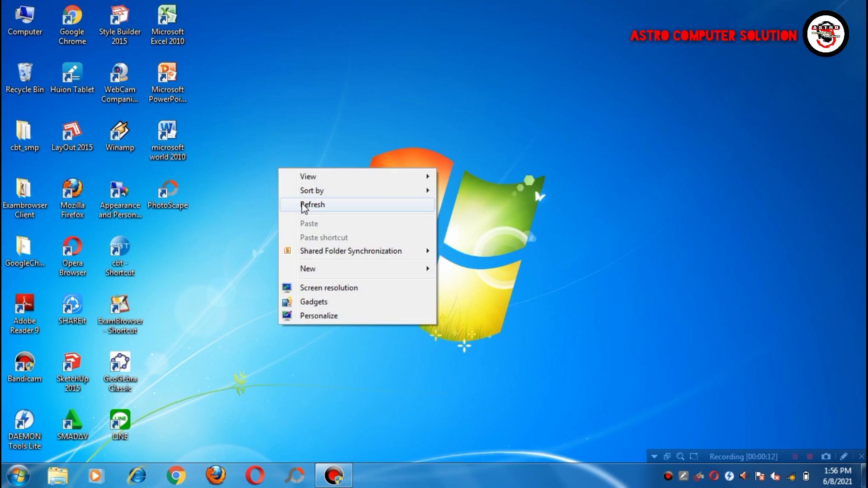
click(302, 206)
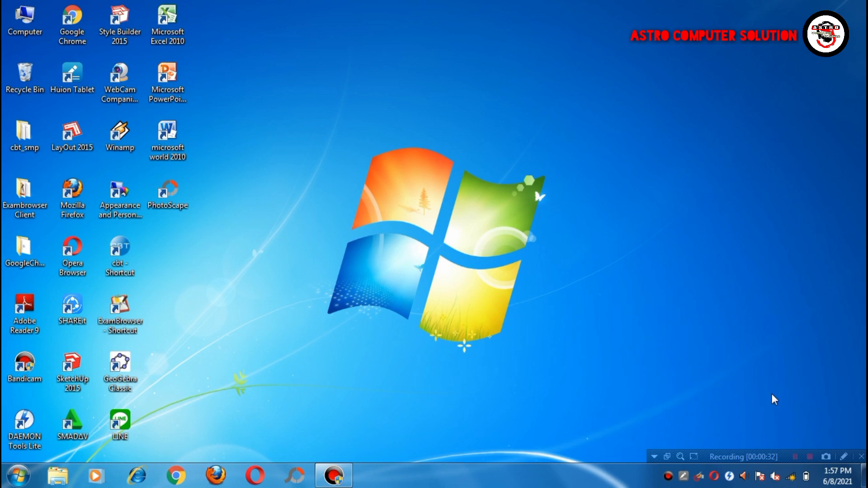
Check the status of the system's speaker volume.
mouse_move(775, 483)
click(775, 477)
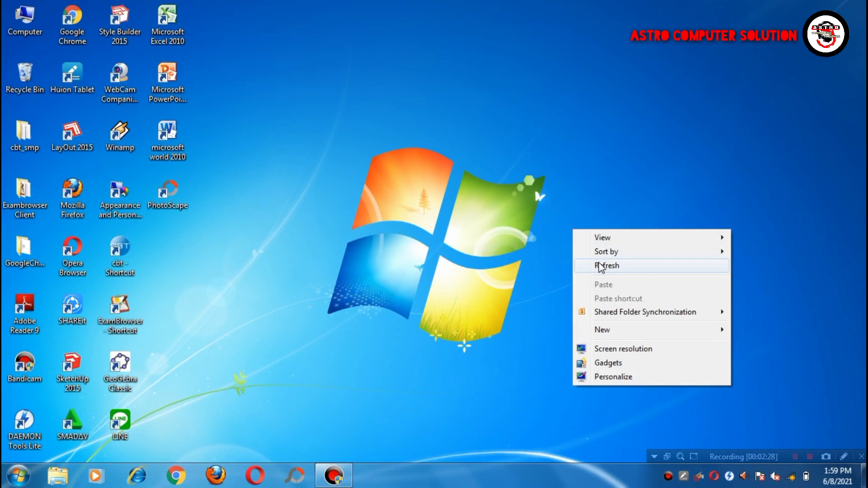
click(597, 266)
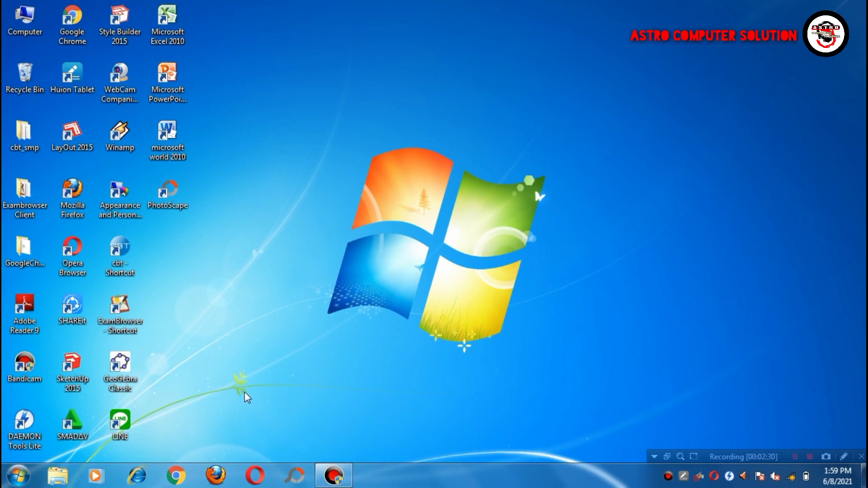
Search the computer for "services", open the Services console and maximize its window.
click(18, 476)
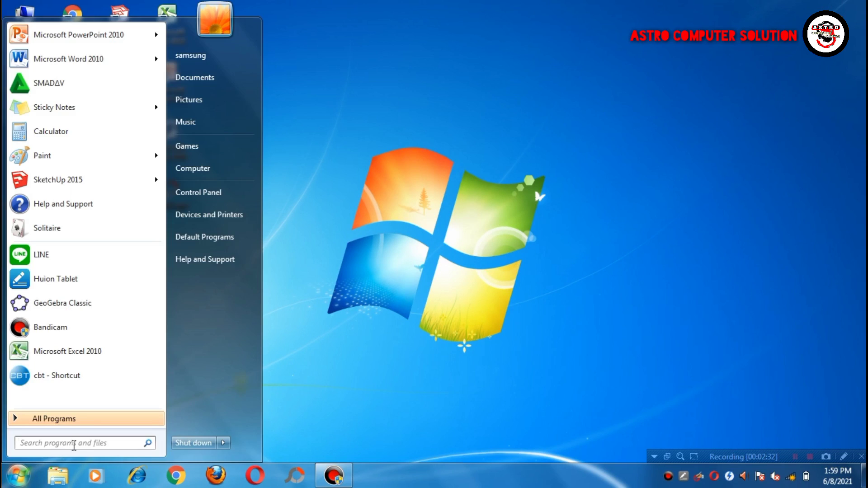
click(73, 445)
text(se)
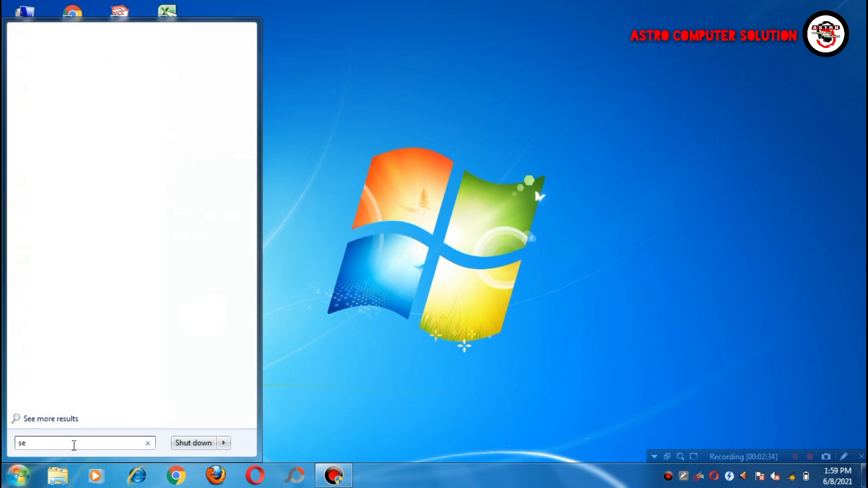
text(rvices)
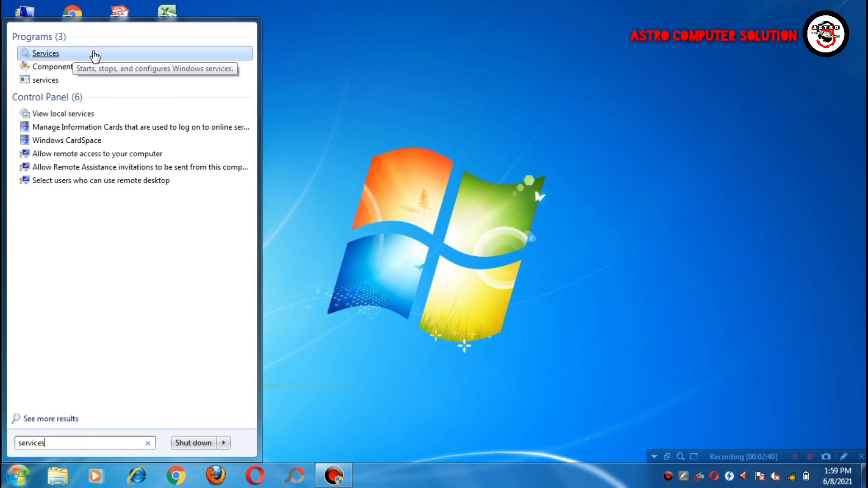
click(93, 51)
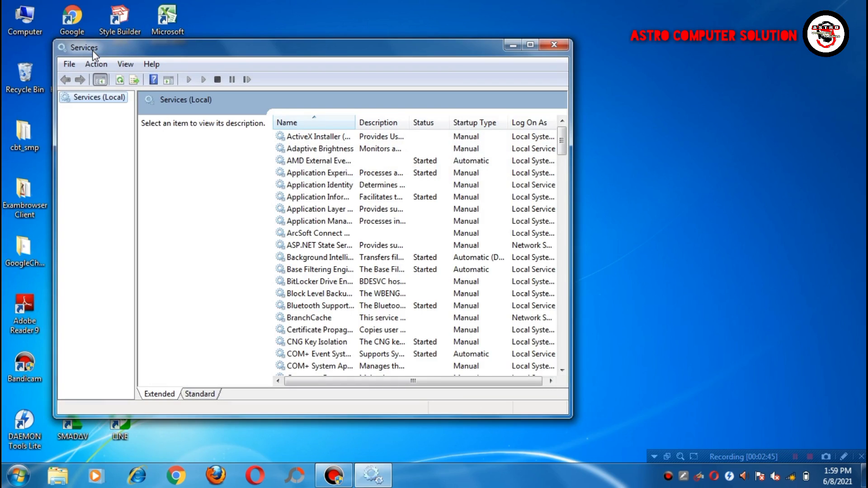
click(530, 45)
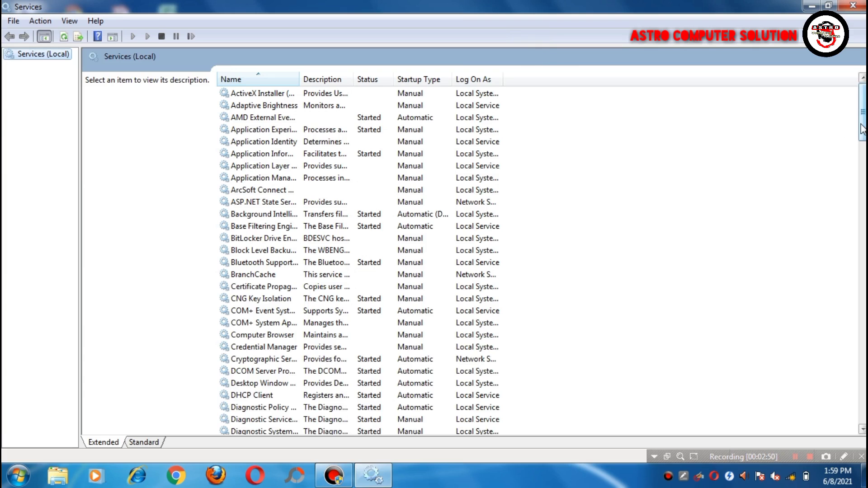
Open the properties of the Windows Audio Endpoint Builder service and keep its startup type on Automatic.
drag(862, 129, 862, 410)
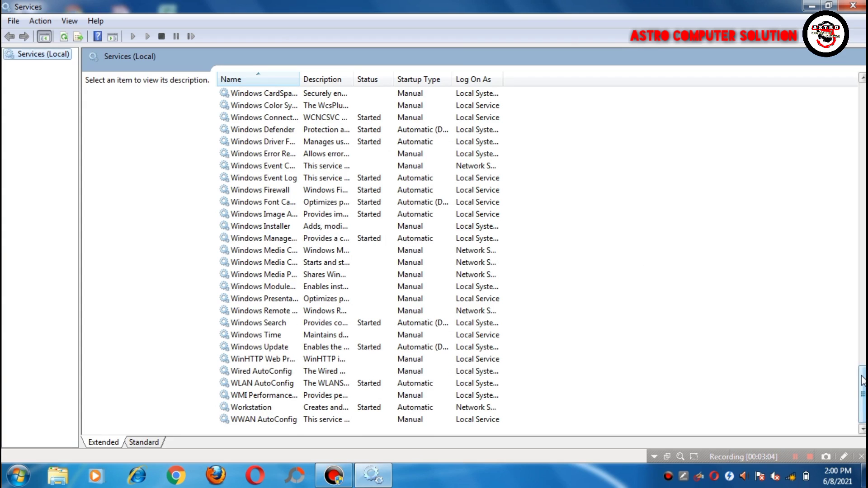
drag(862, 382, 864, 355)
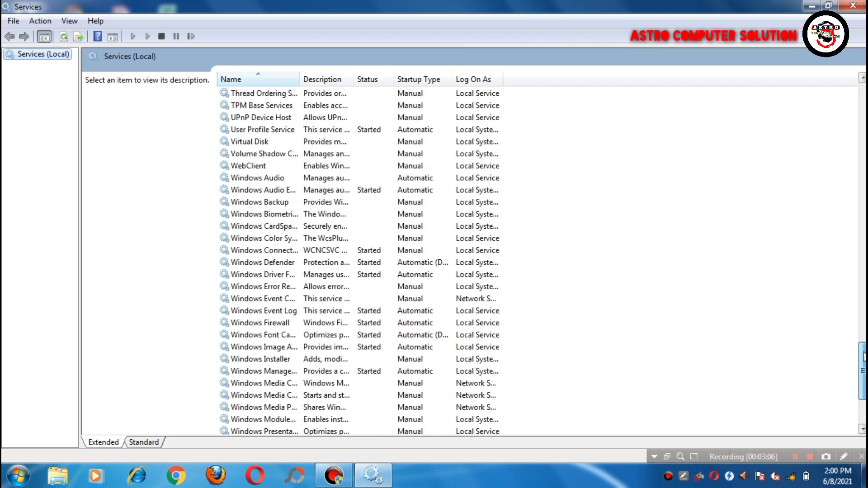
click(287, 195)
click(281, 180)
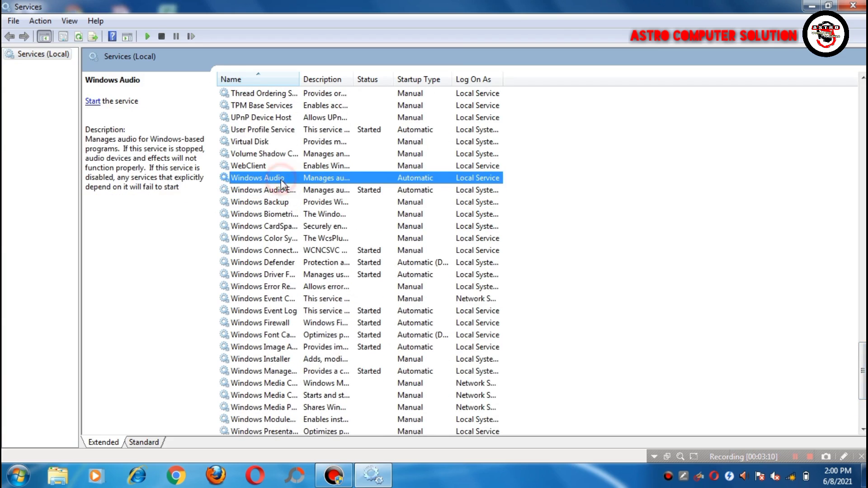
click(284, 187)
click(283, 179)
click(416, 190)
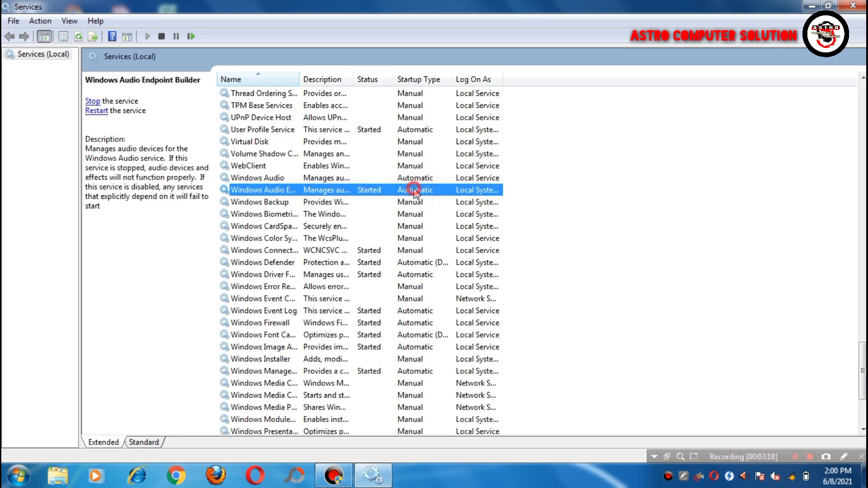
right_click(399, 192)
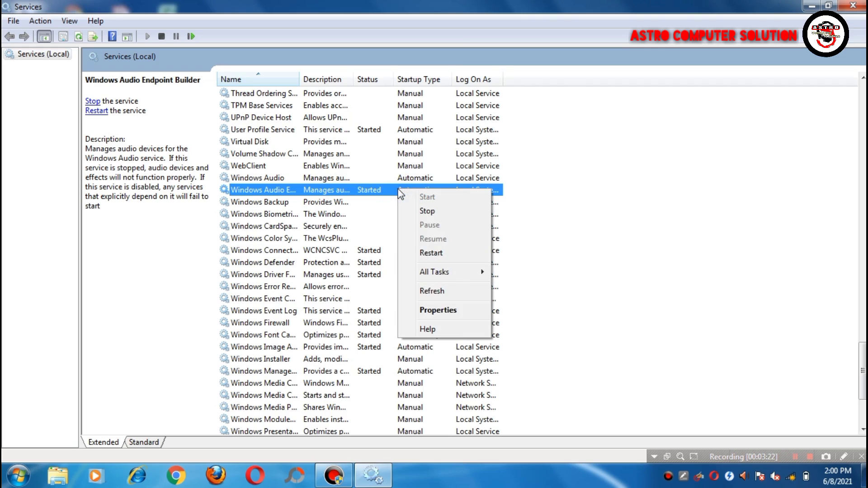
click(438, 310)
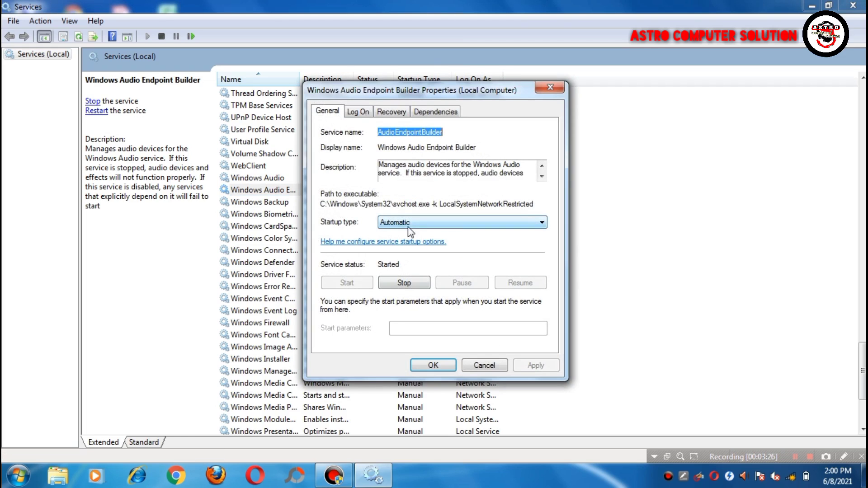
click(409, 226)
click(411, 226)
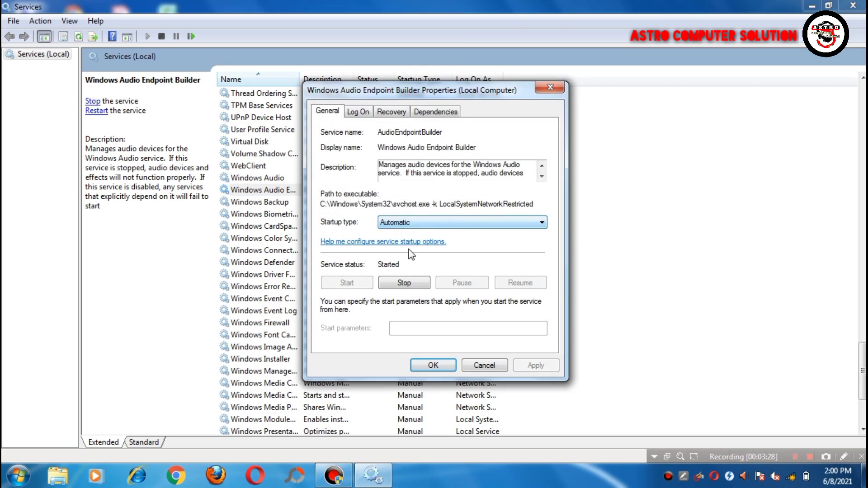
Stop the Windows Audio Endpoint Builder service, start it again and accept its properties.
click(409, 282)
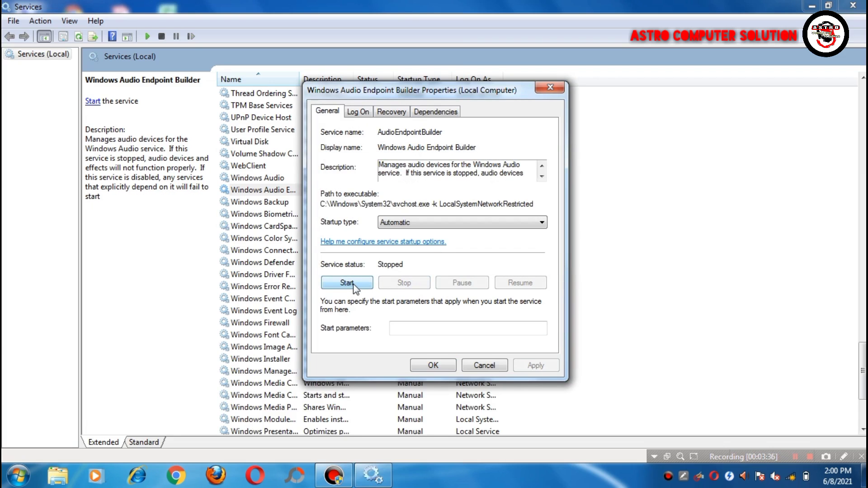
click(347, 282)
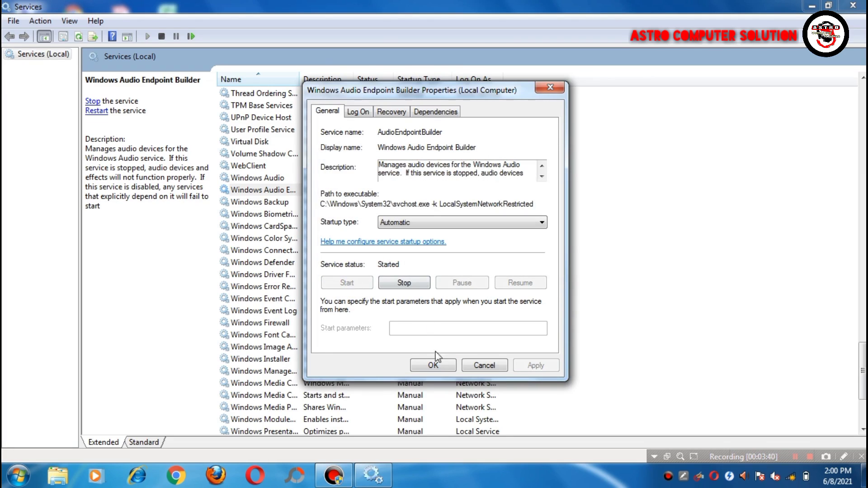
click(433, 365)
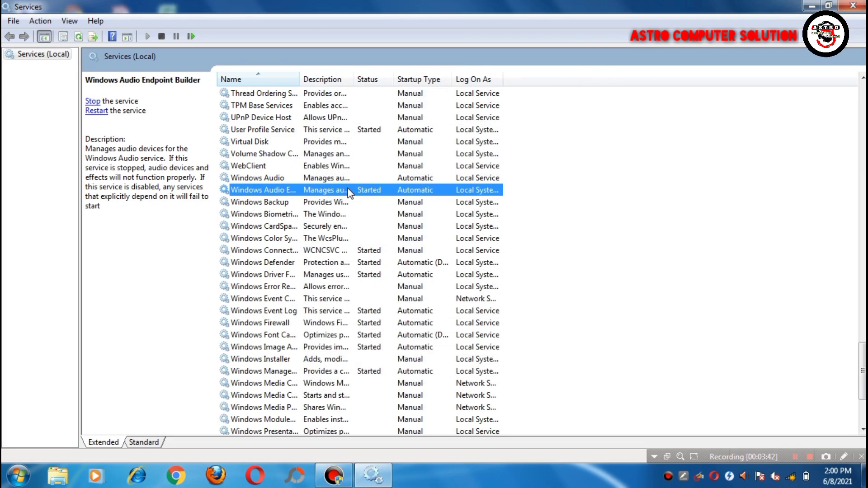
Set the Windows Audio service's startup type to Automatic in its properties and start the service.
click(314, 177)
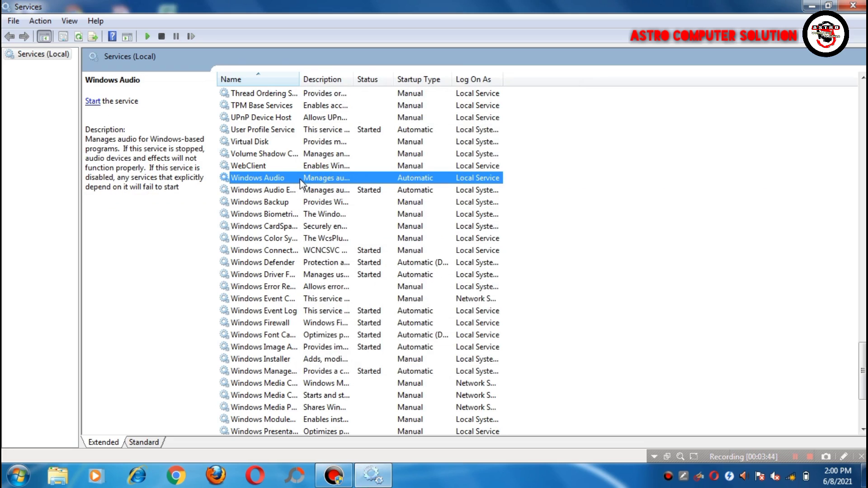
right_click(302, 183)
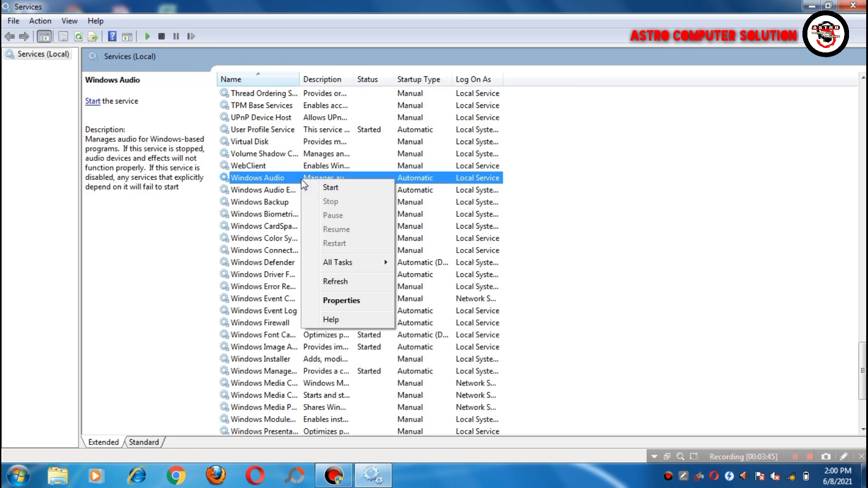
click(346, 301)
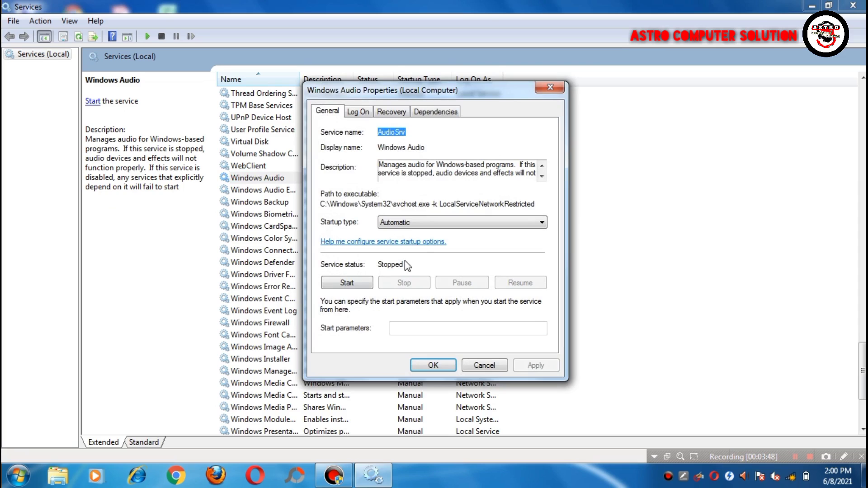
click(440, 225)
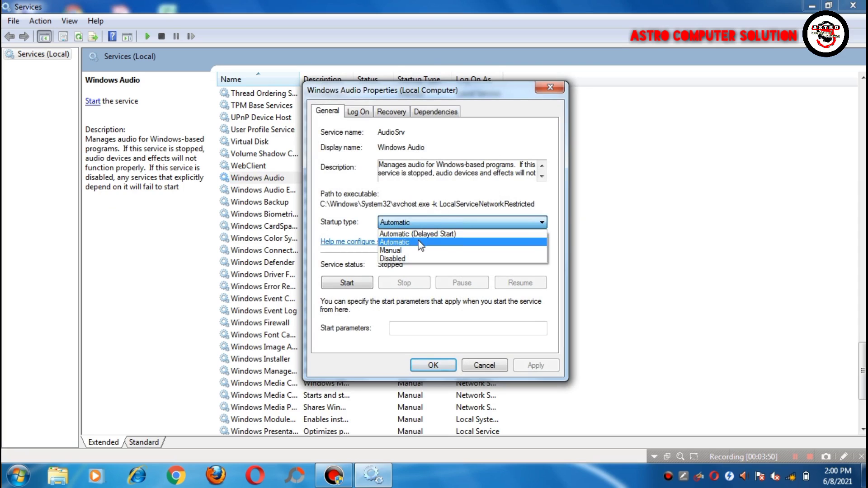
click(419, 240)
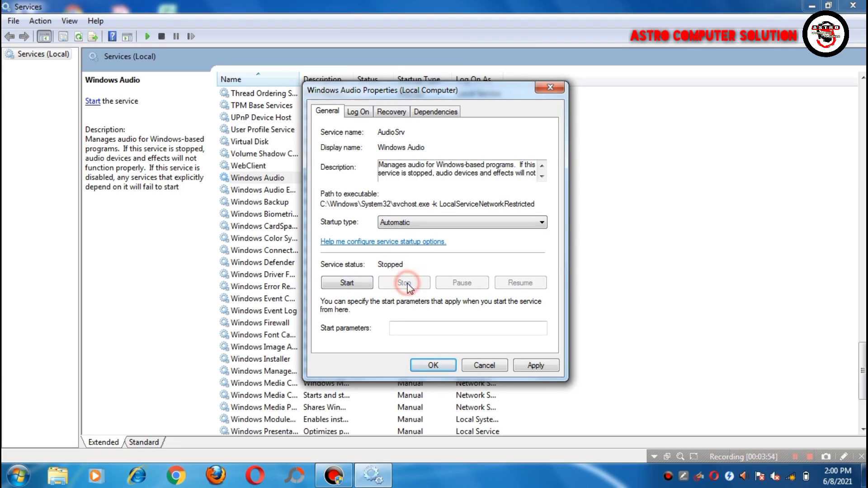
click(360, 285)
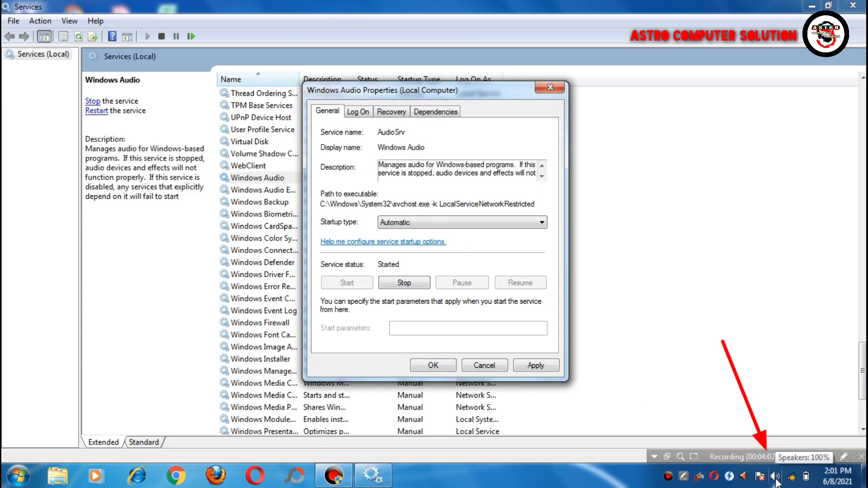
Check the speaker volume control, then close the Windows Audio properties and minimize the Services window.
click(776, 476)
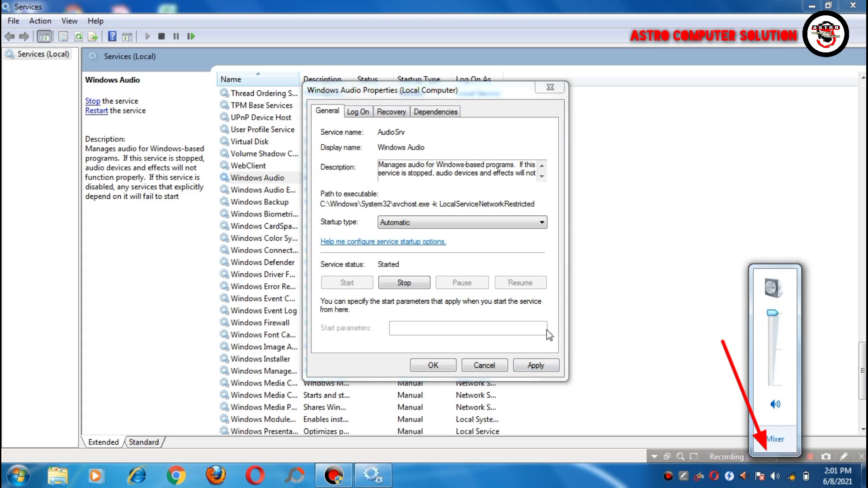
click(550, 348)
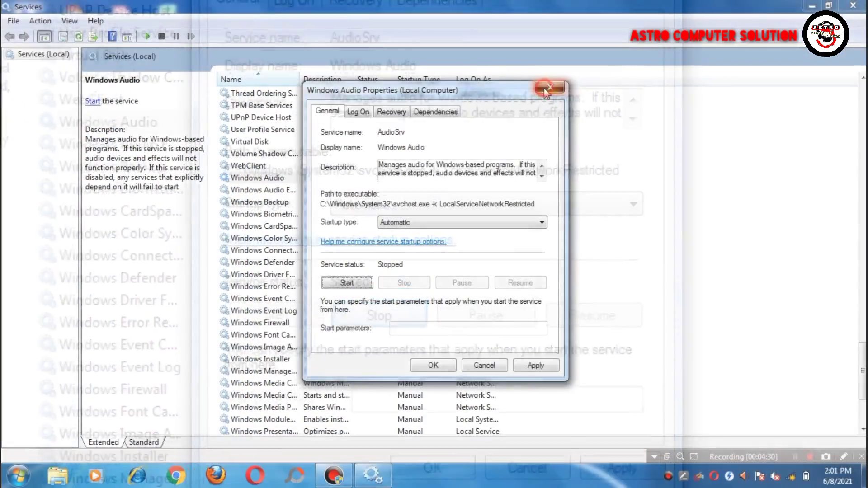
click(547, 89)
click(812, 6)
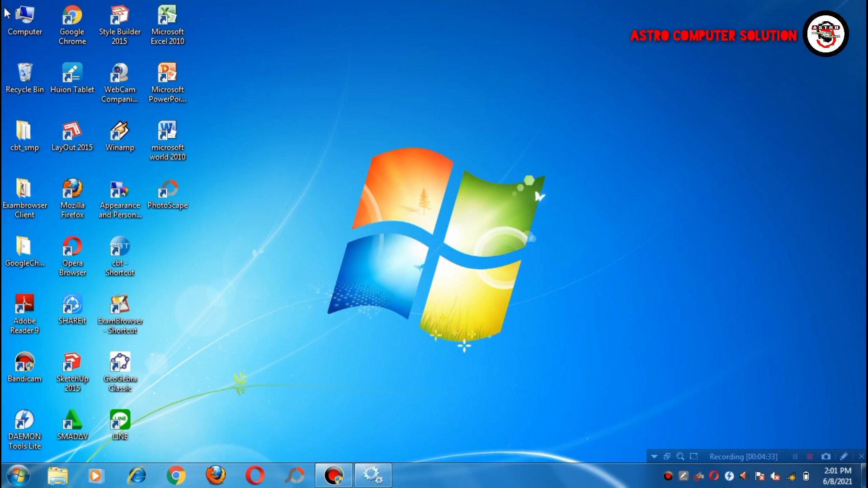
Open a file explorer window and launch Computer Management for the Computer entry.
click(59, 476)
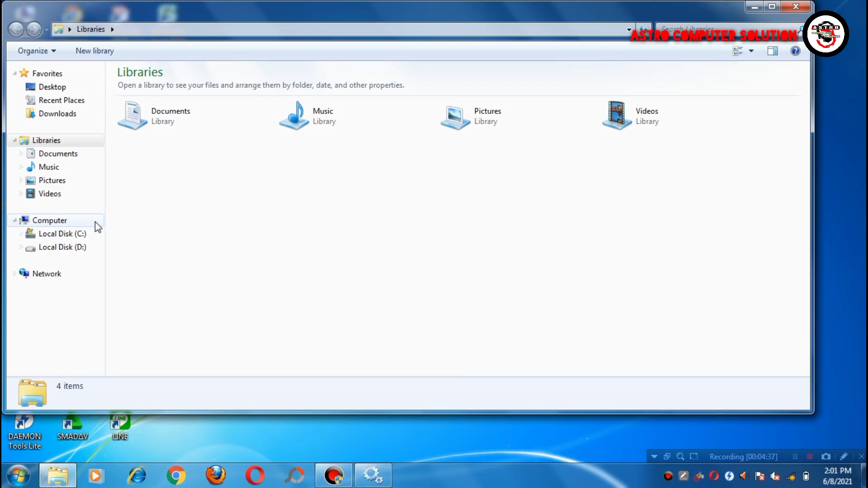
right_click(76, 225)
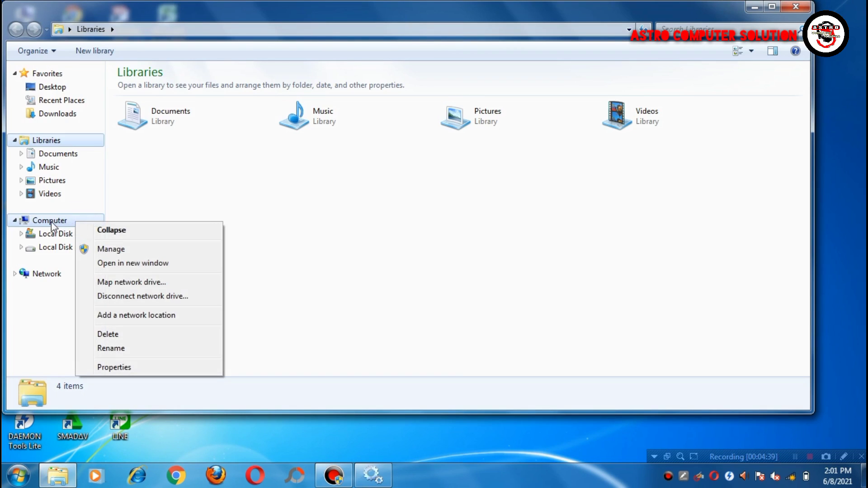
click(124, 250)
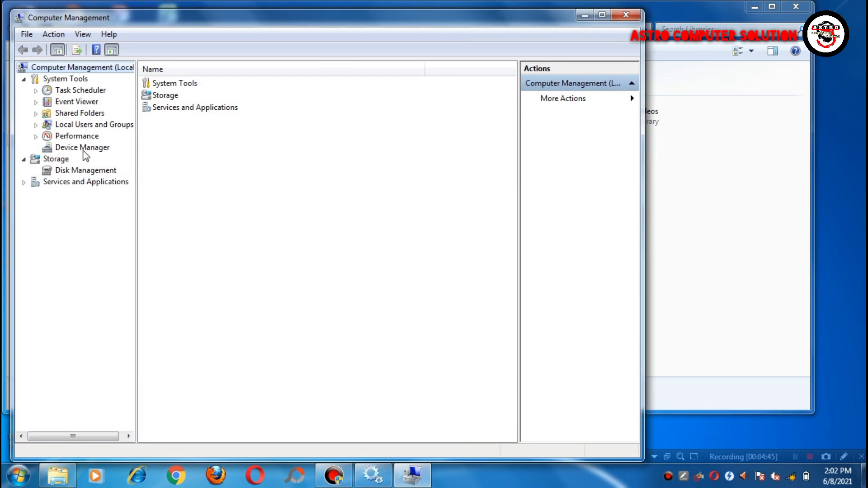
In Device Manager, start a driver update for the AMD High Definition Audio Device and list the drivers available on the computer.
click(89, 147)
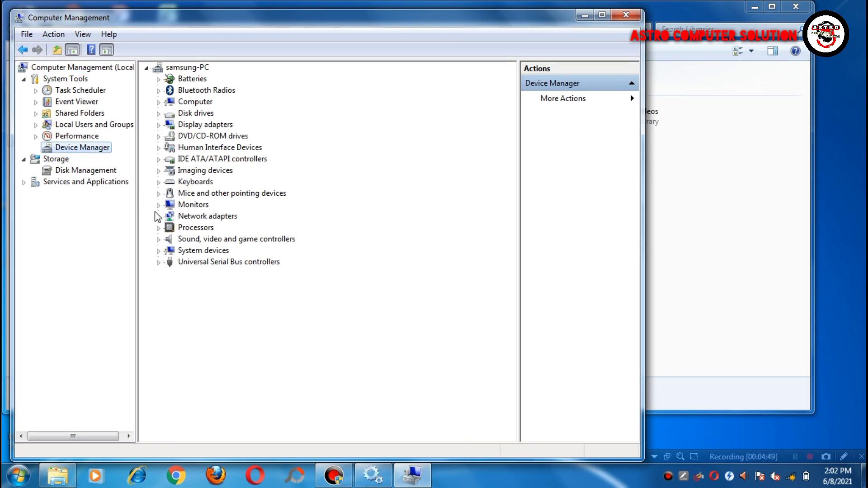
click(159, 239)
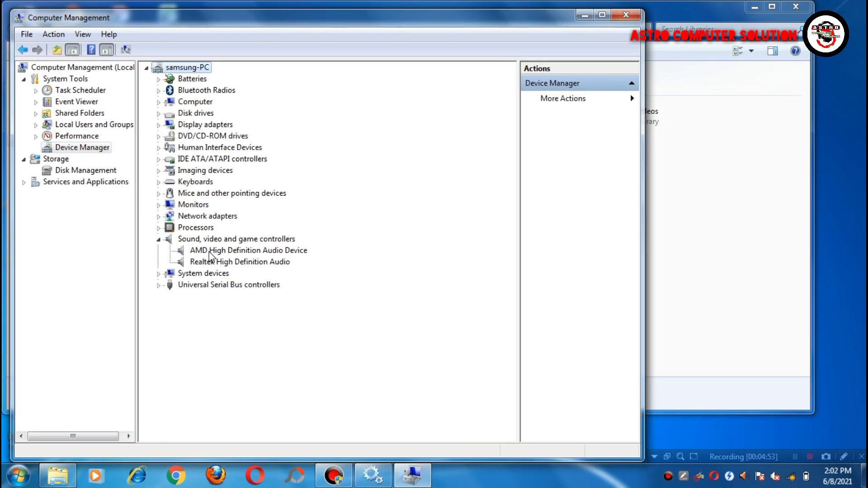
click(229, 251)
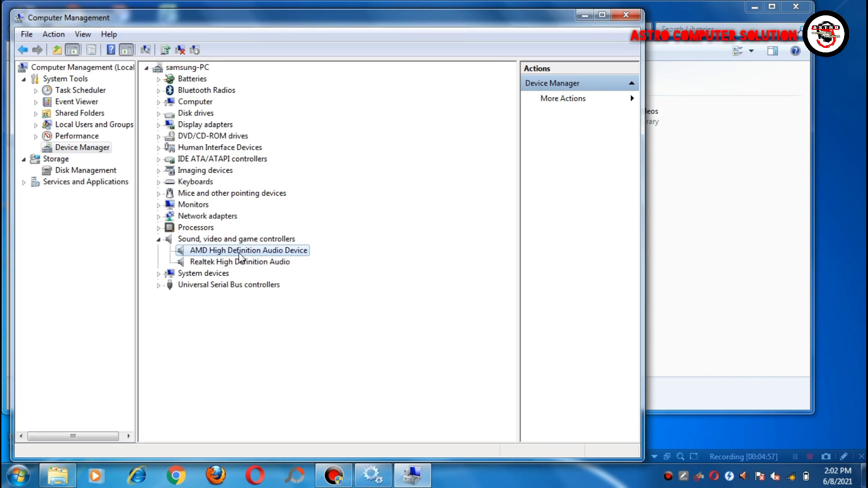
right_click(240, 254)
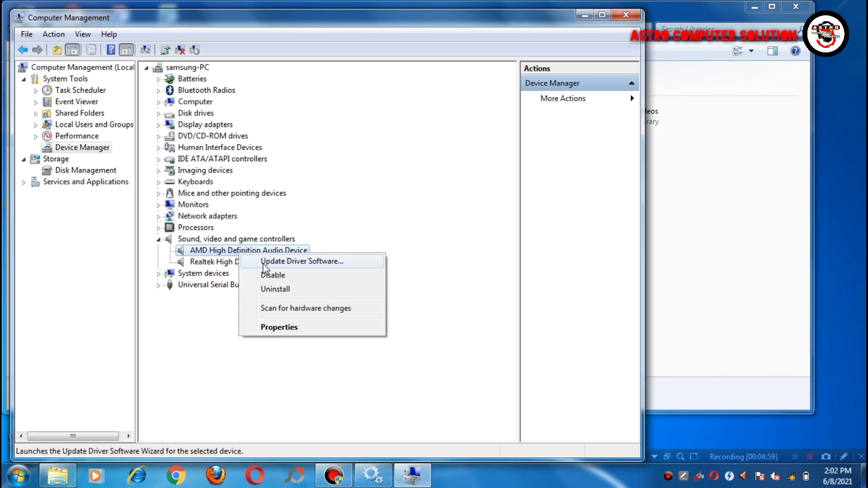
click(276, 265)
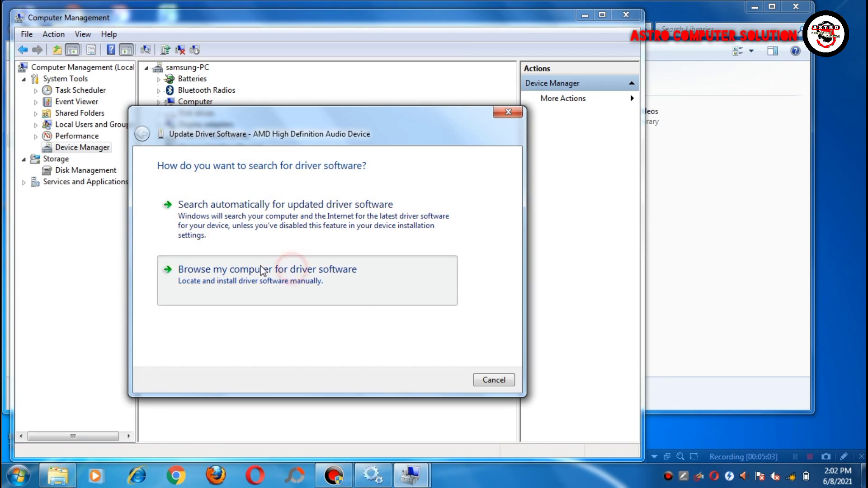
click(277, 274)
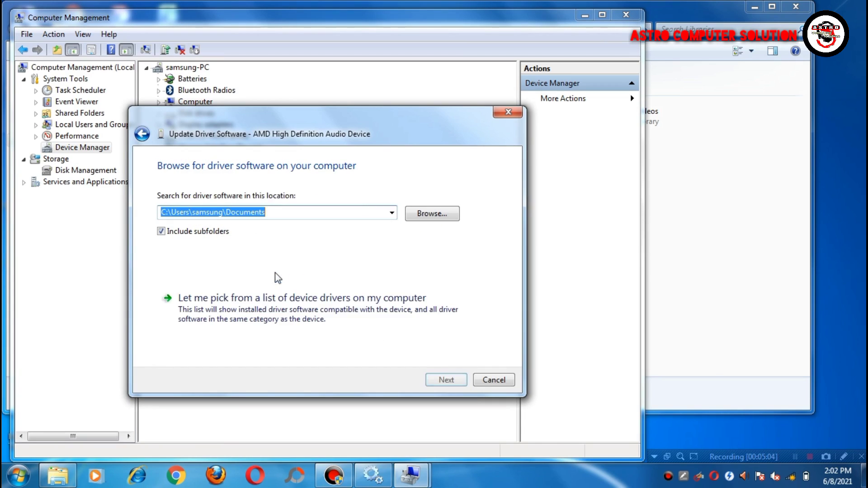
click(293, 314)
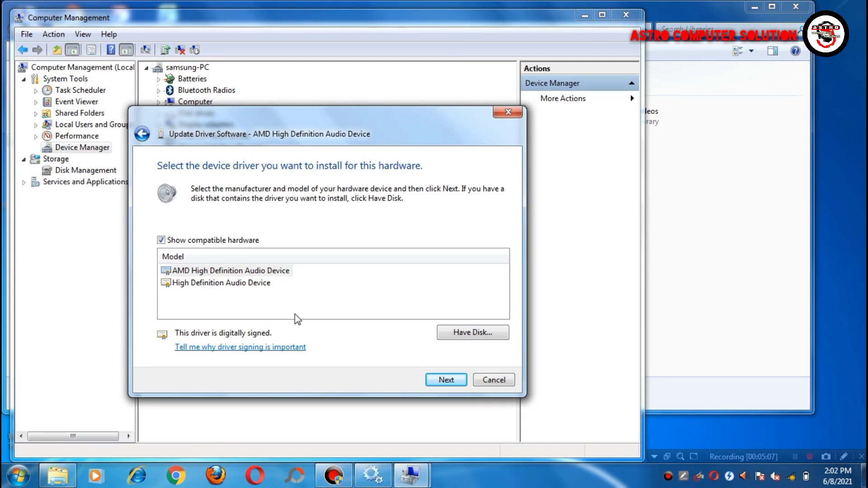
Install the generic High Definition Audio Device driver for the AMD audio device, accept the compatibility warning and close the wizard.
click(226, 285)
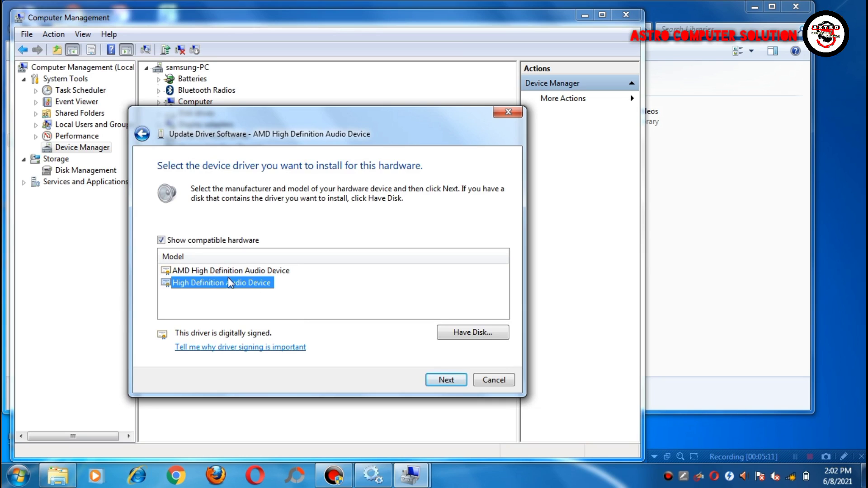
drag(304, 128, 497, 50)
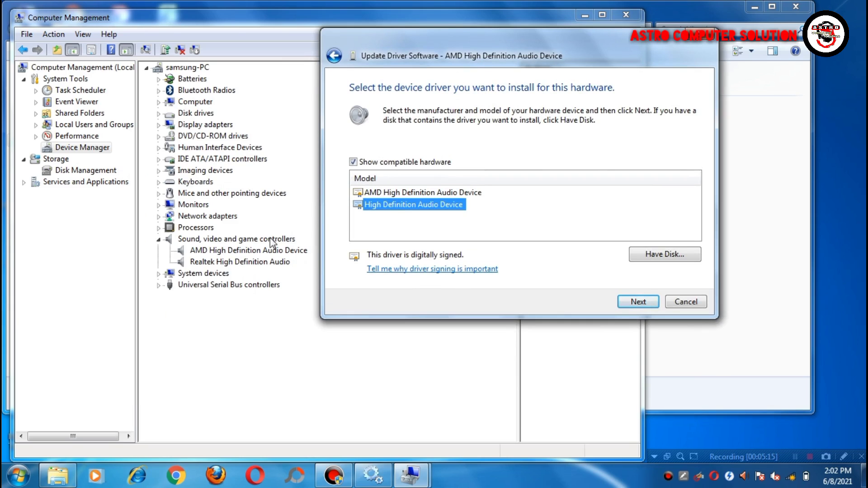
click(624, 301)
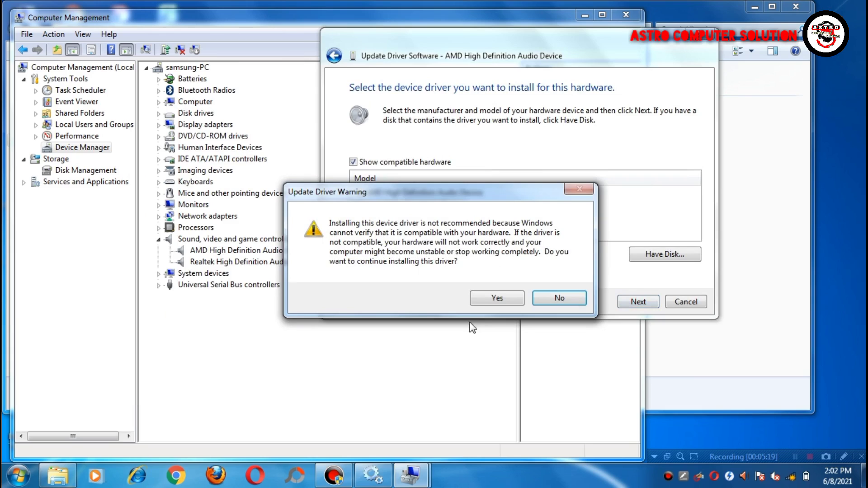
click(494, 298)
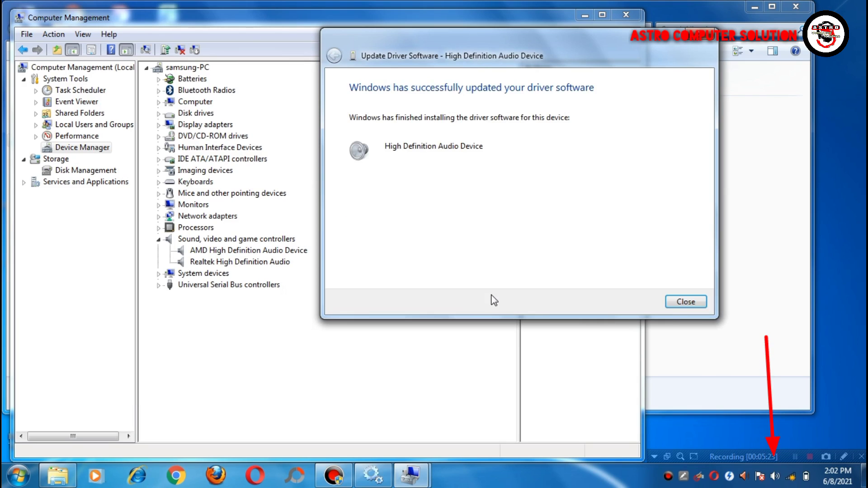
click(691, 302)
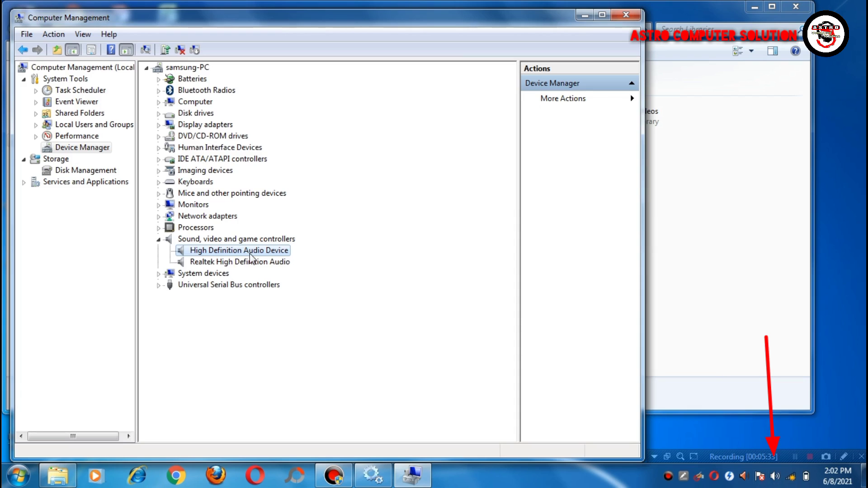
Update the Realtek High Definition Audio driver from the computer's driver list with version 6.0.1.7161 [1/21/2014] and close the wizard.
right_click(246, 268)
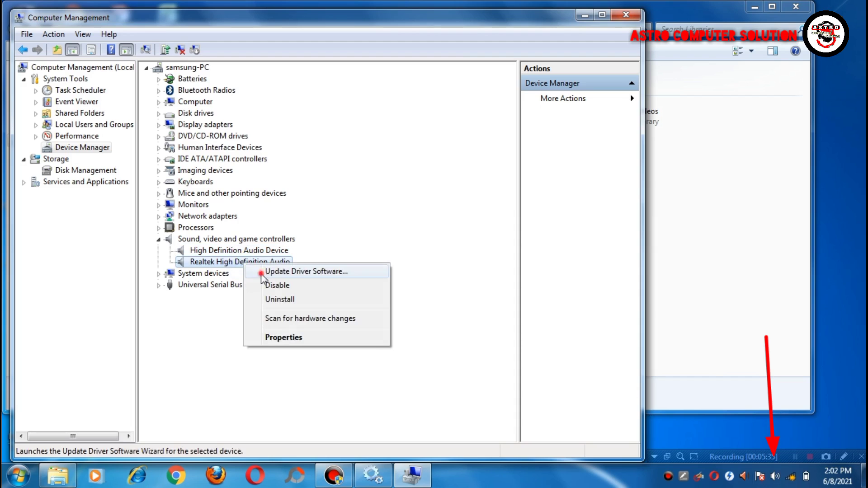
click(260, 272)
click(329, 287)
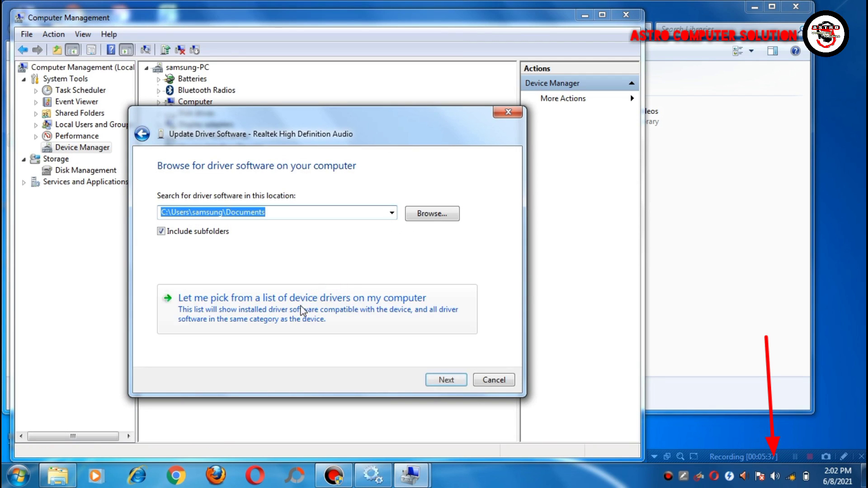
click(283, 312)
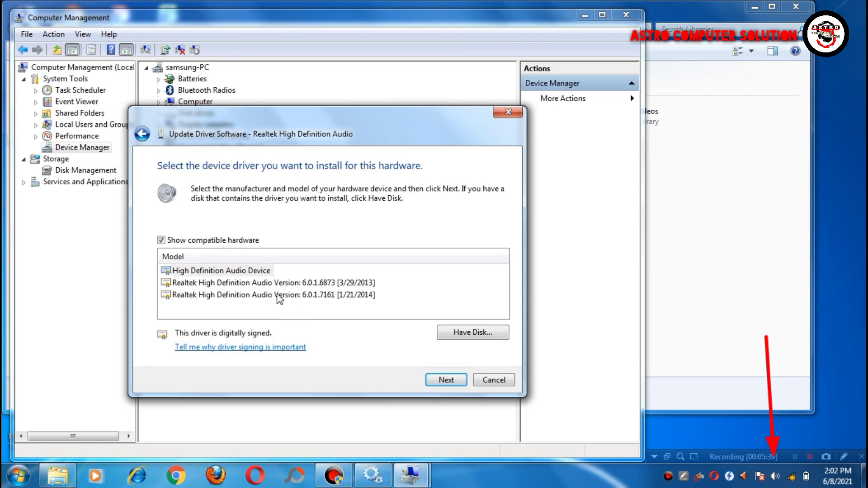
click(233, 285)
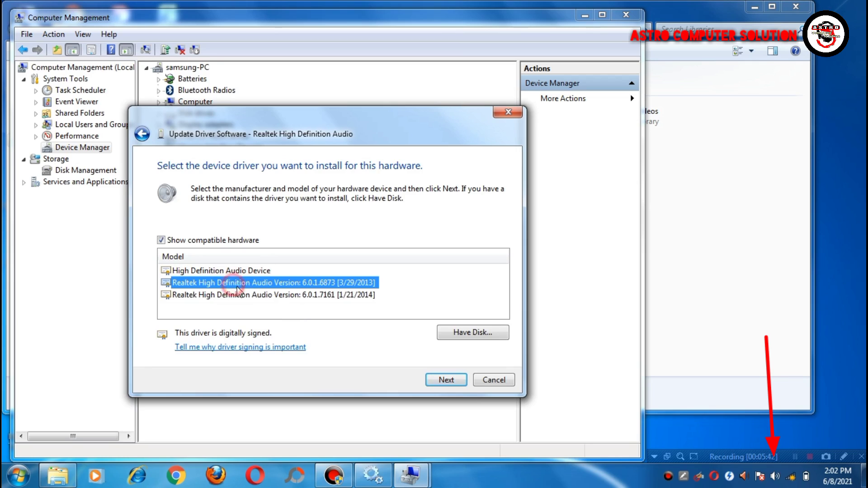
click(361, 297)
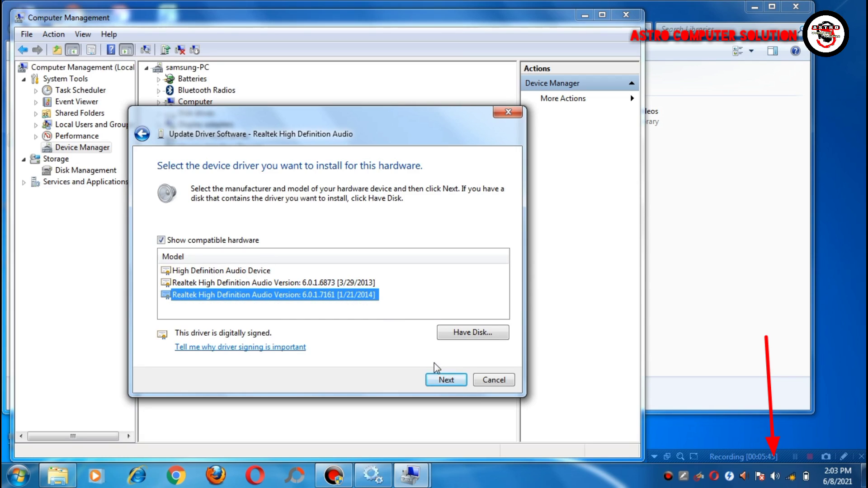
click(452, 380)
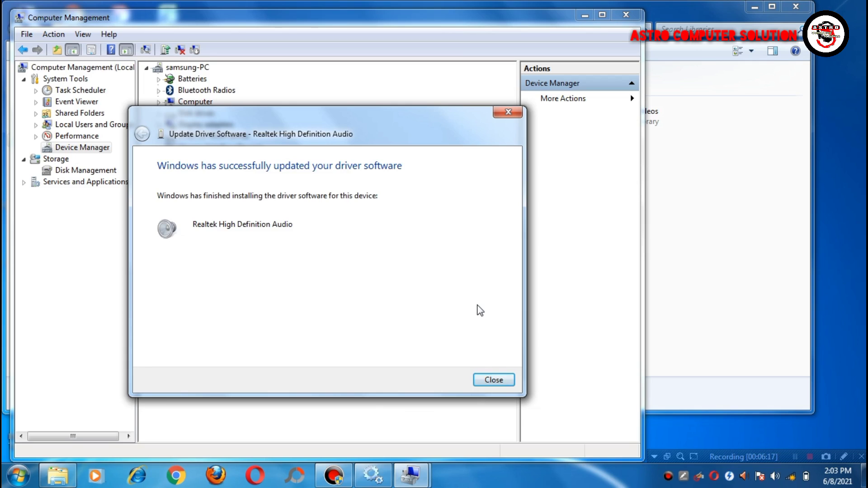
click(494, 381)
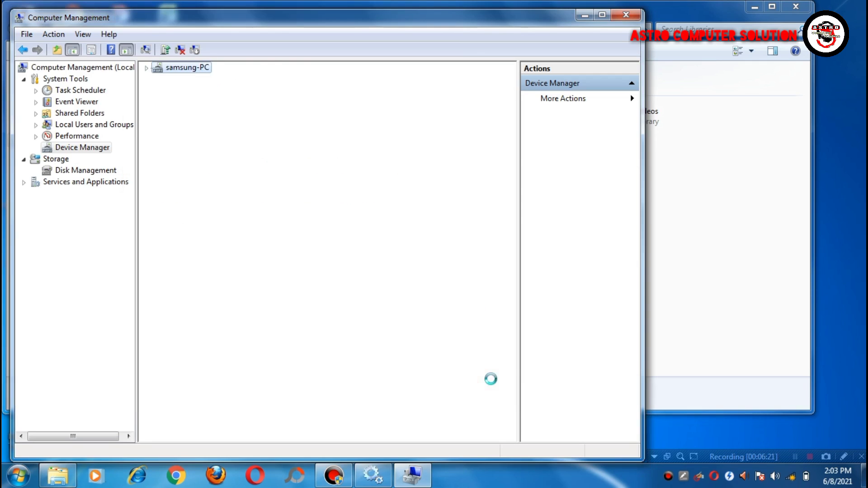
Close the Computer Management and Libraries windows.
click(627, 18)
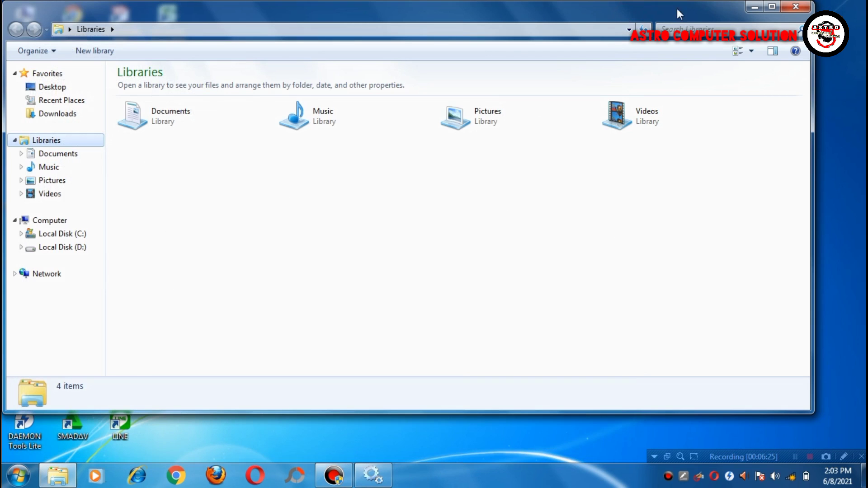
click(807, 6)
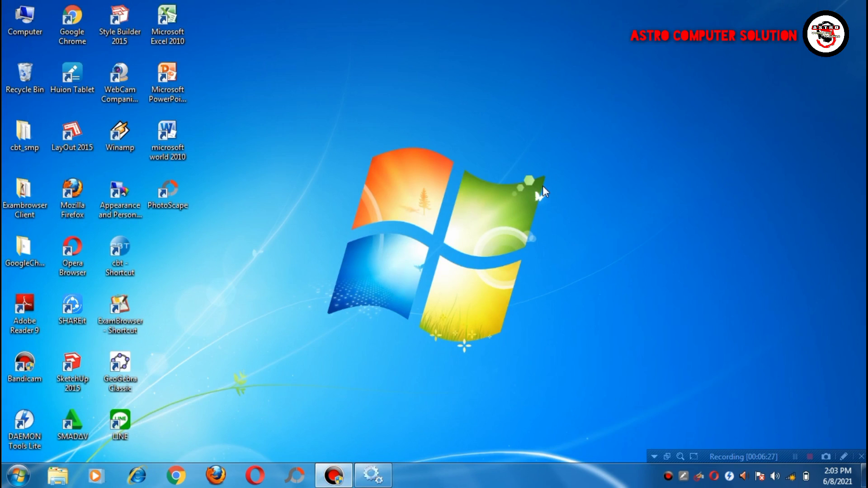
Look up the Restart option among the Windows shutdown choices and dismiss them without restarting.
click(18, 475)
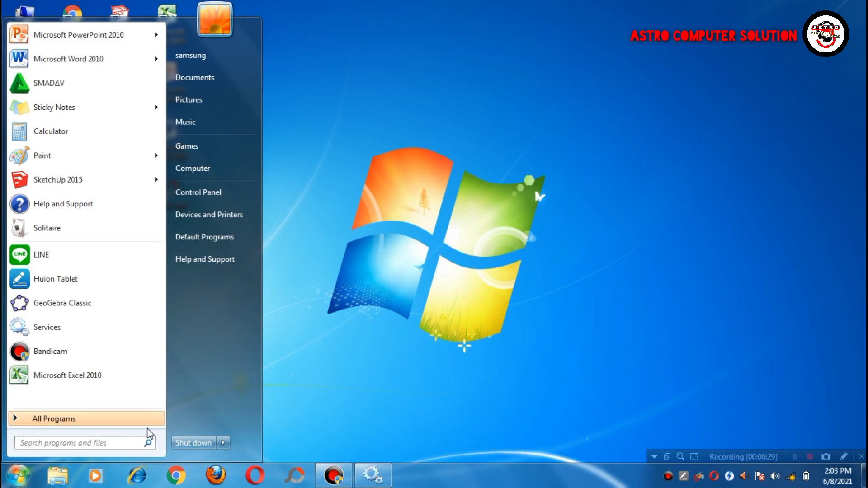
click(223, 442)
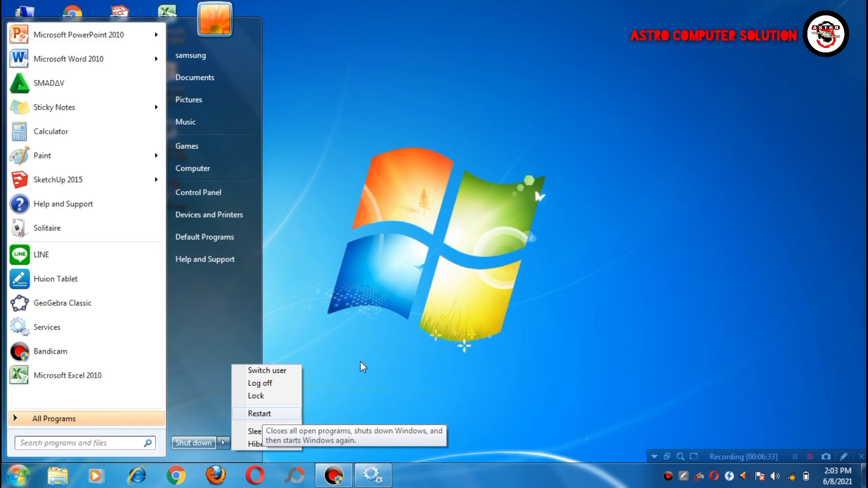
click(459, 316)
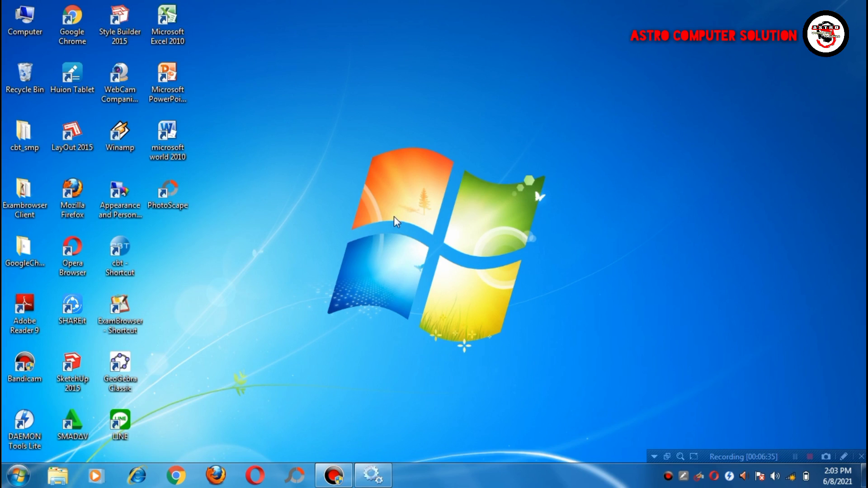